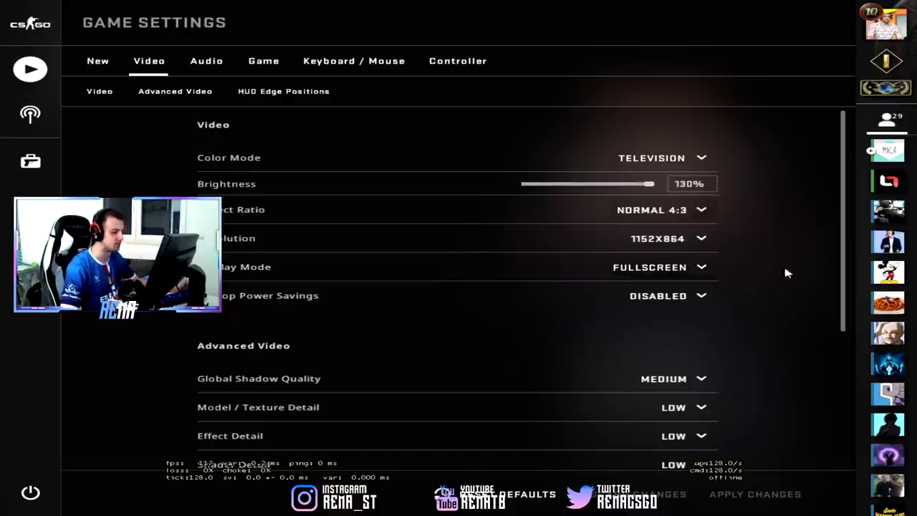
Step: Examine the game's video and advanced video settings, including the available resolutions and the shader detail options
mouse_move(709, 312)
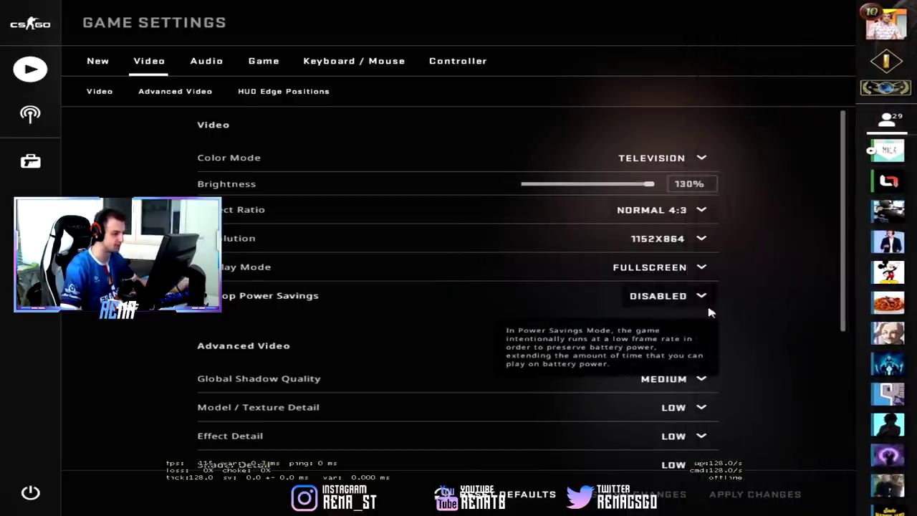
left_click(681, 239)
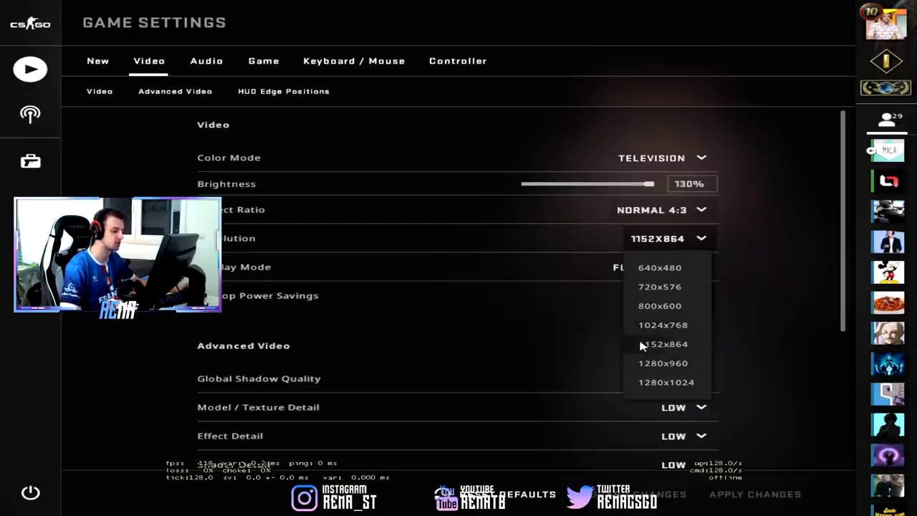
left_click(789, 301)
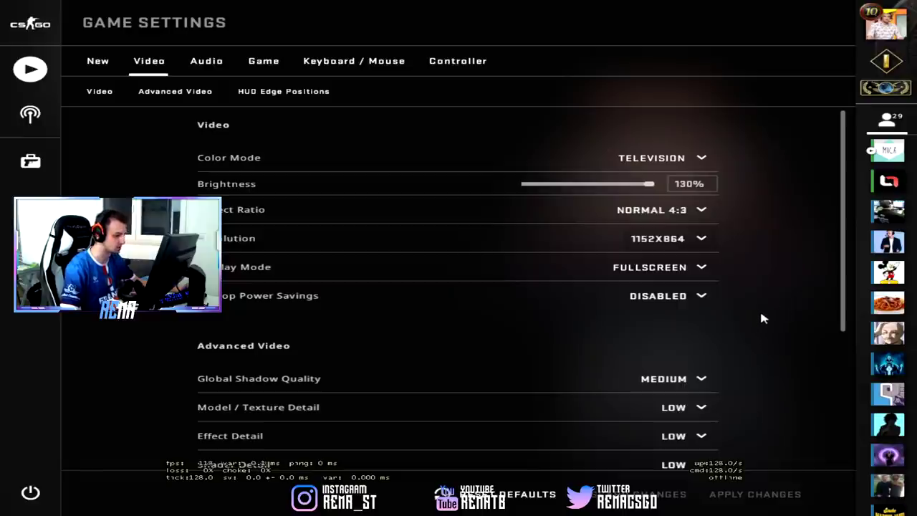
scroll(845, 375, "down", 5)
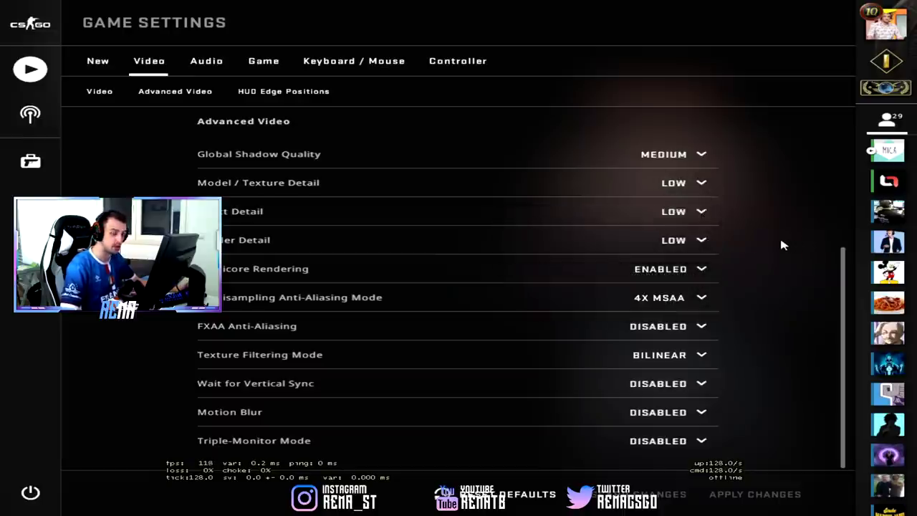
left_click(704, 242)
left_click(703, 241)
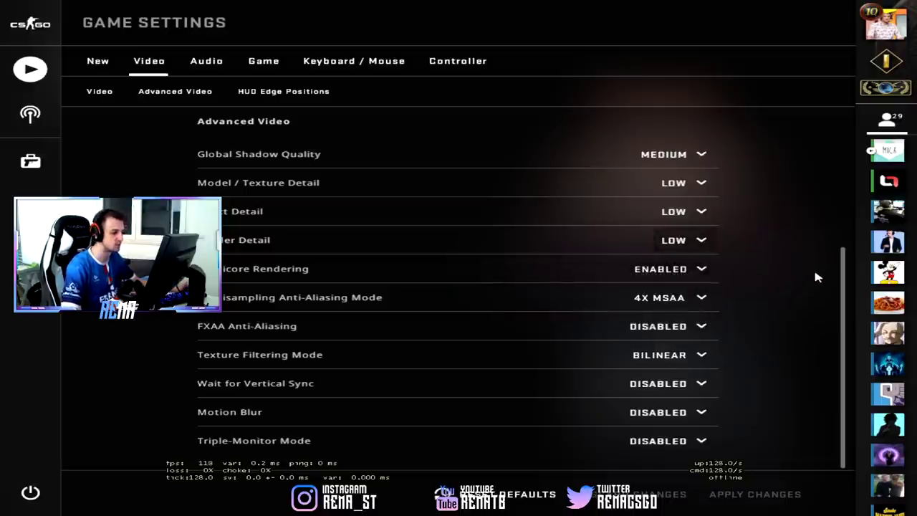
mouse_move(657, 252)
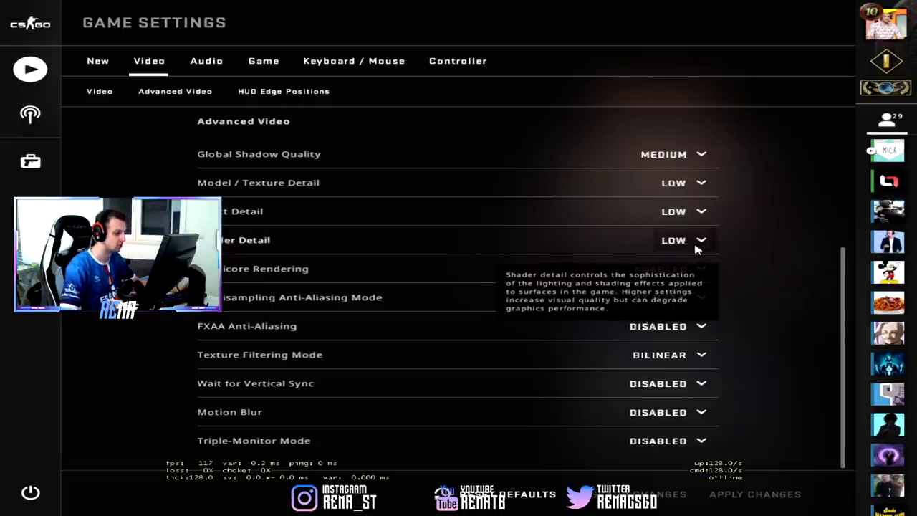
mouse_move(780, 268)
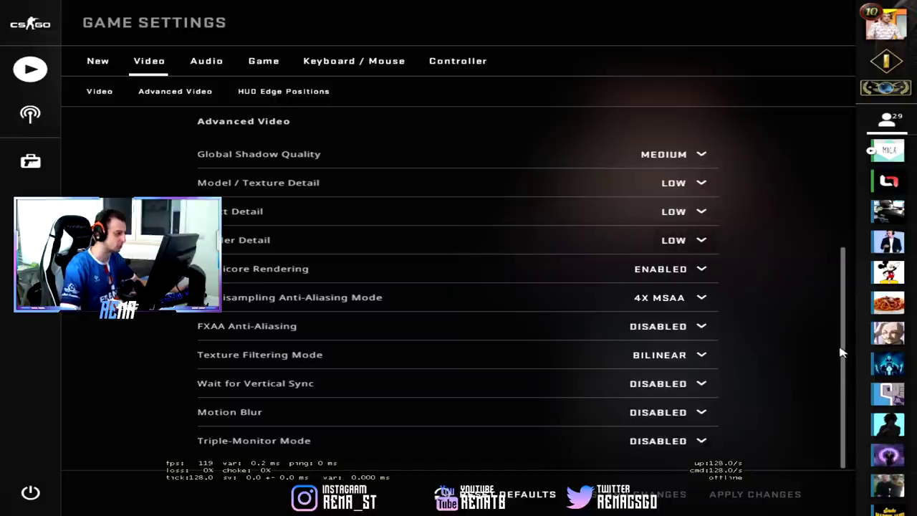
Step: Review the audio settings, the HUD and crosshair settings, and the keyboard and mouse settings
key("Tab")
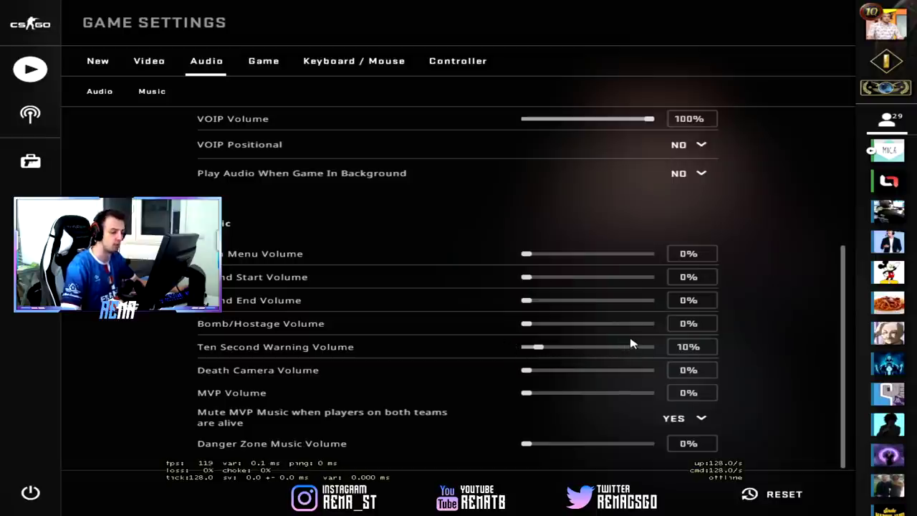
left_click_drag(845, 313, 848, 148)
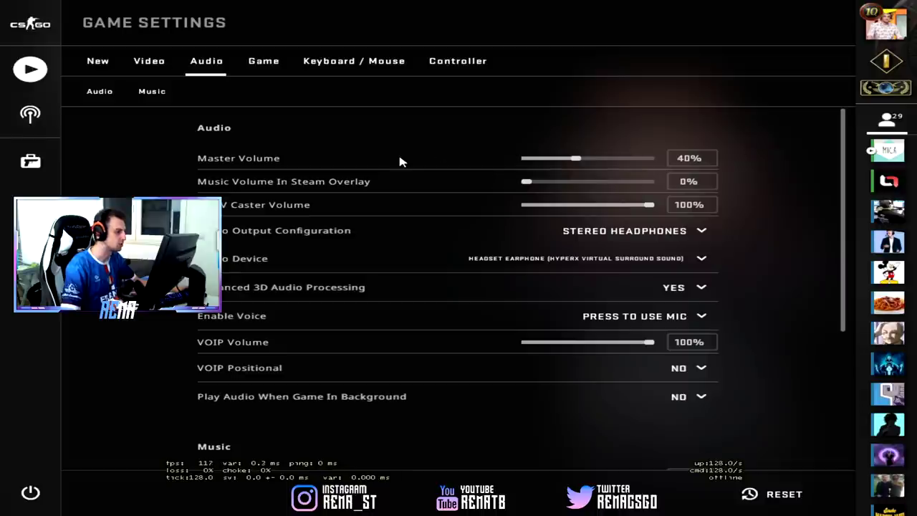
left_click(263, 61)
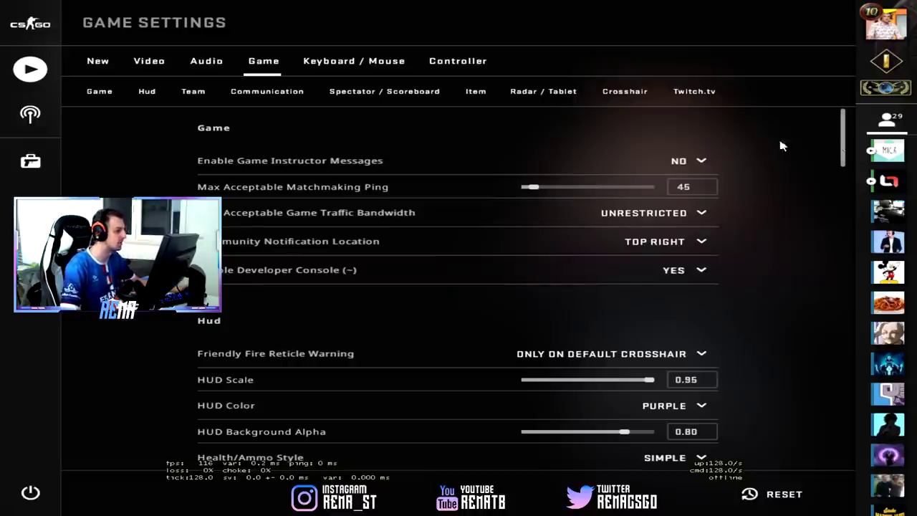
scroll(839, 184, "down", 3)
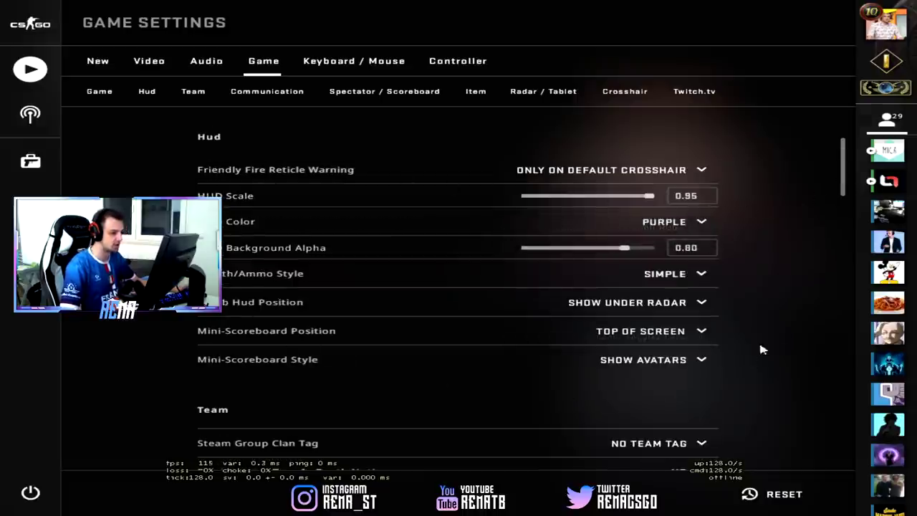
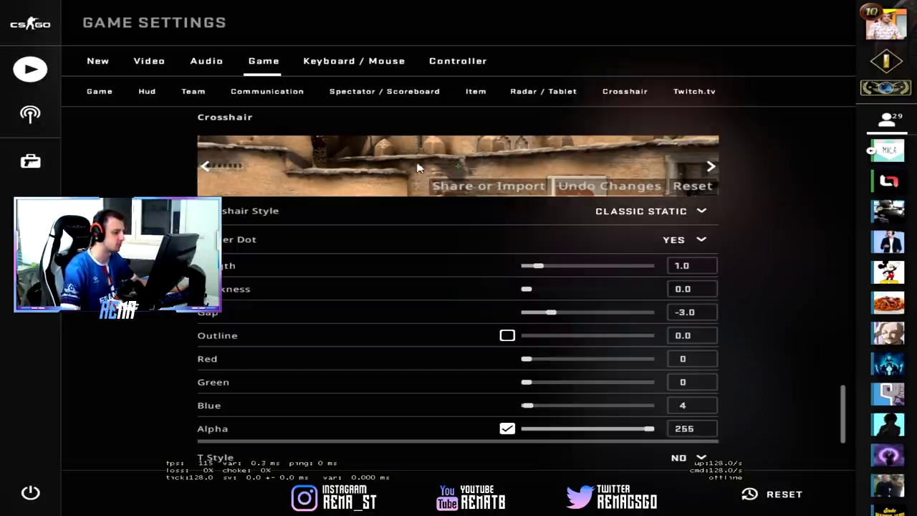
scroll(761, 288, "down", 1)
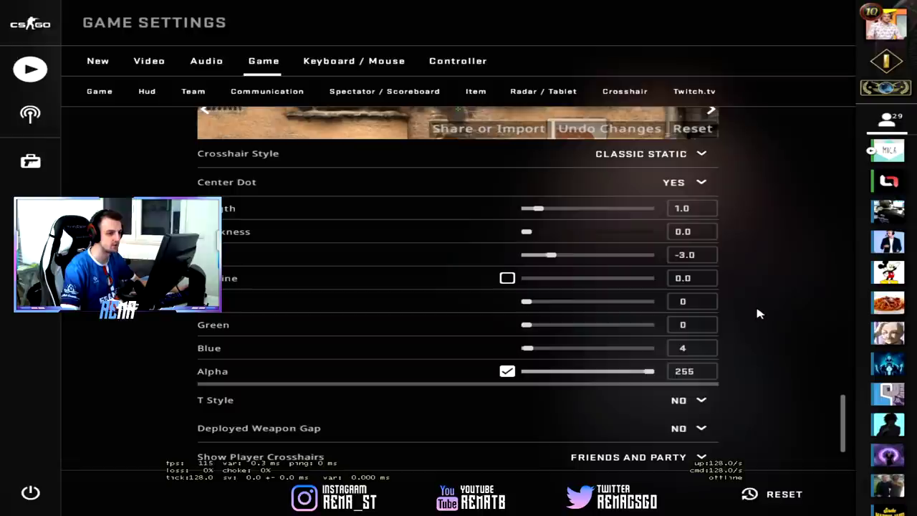
scroll(759, 311, "down", 2)
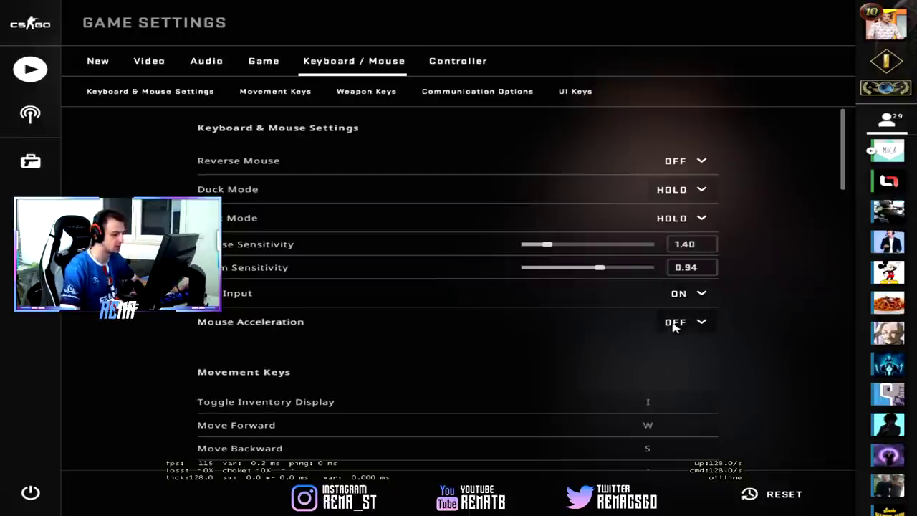
Step: Switch to the Windows desktop and open the file location of the Steam shortcut from its properties
key("alt+Tab")
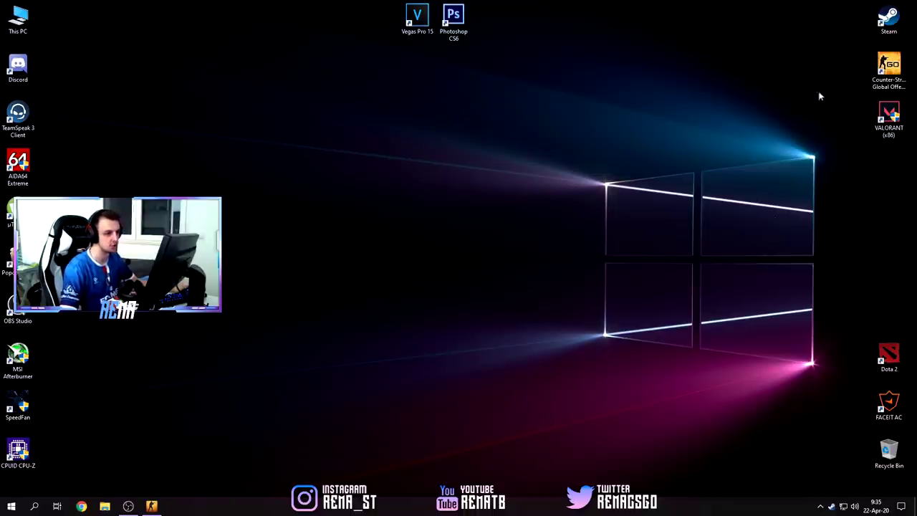
right_click(886, 27)
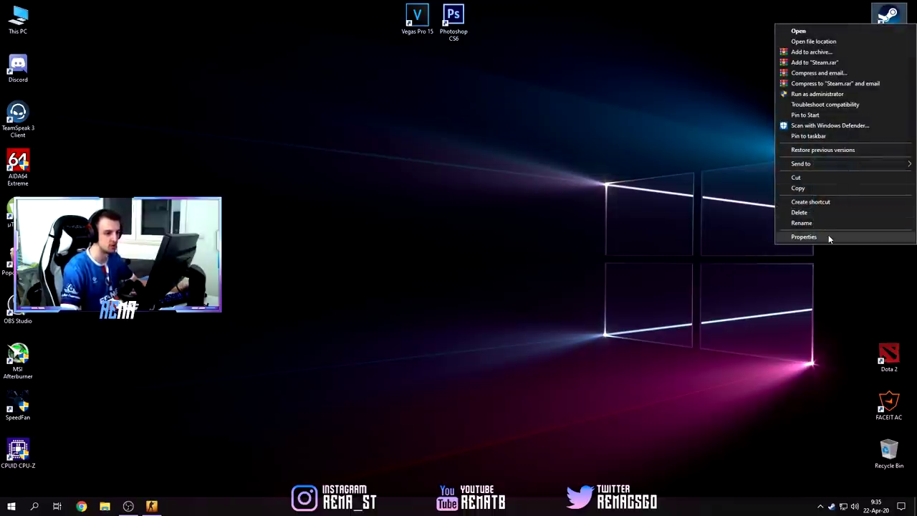
left_click(804, 236)
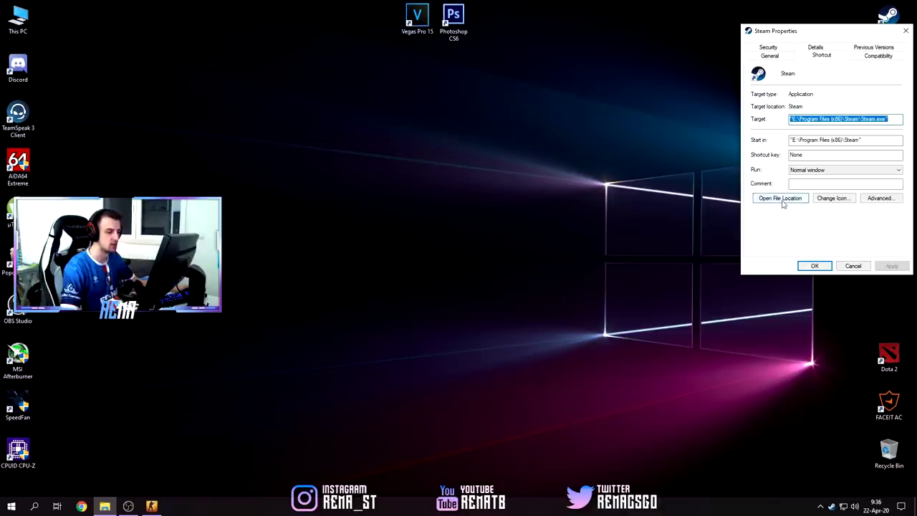
left_click(783, 205)
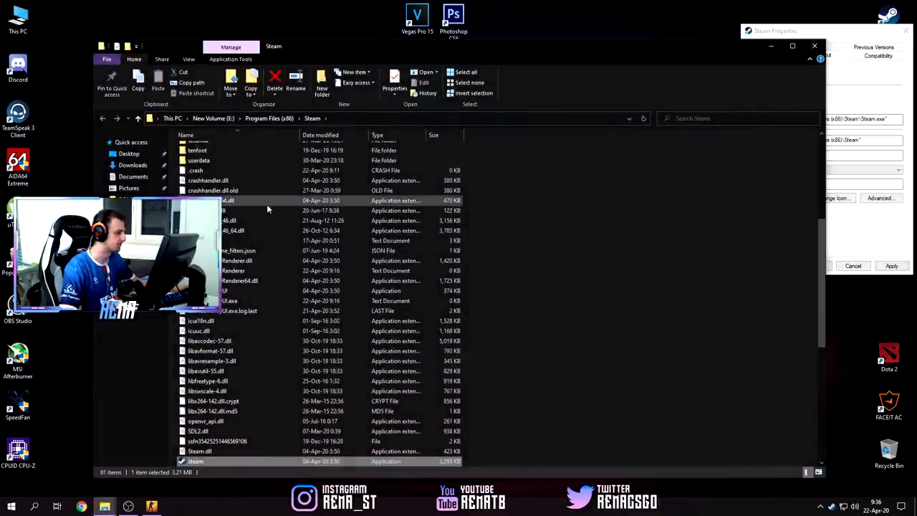
Step: Open the panorama folder inside steamapps, common, Counter-Strike Global Offensive, csgo
scroll(226, 217, "up", 1)
double_click(226, 217)
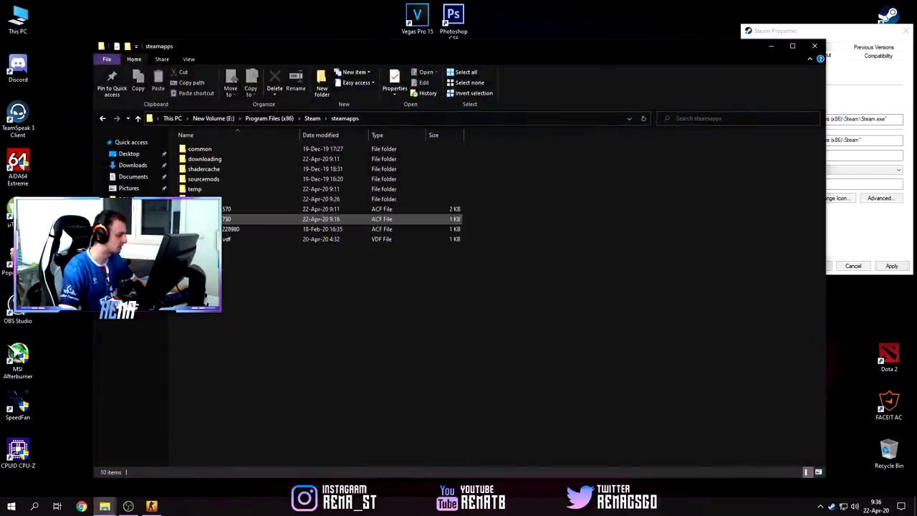
double_click(201, 149)
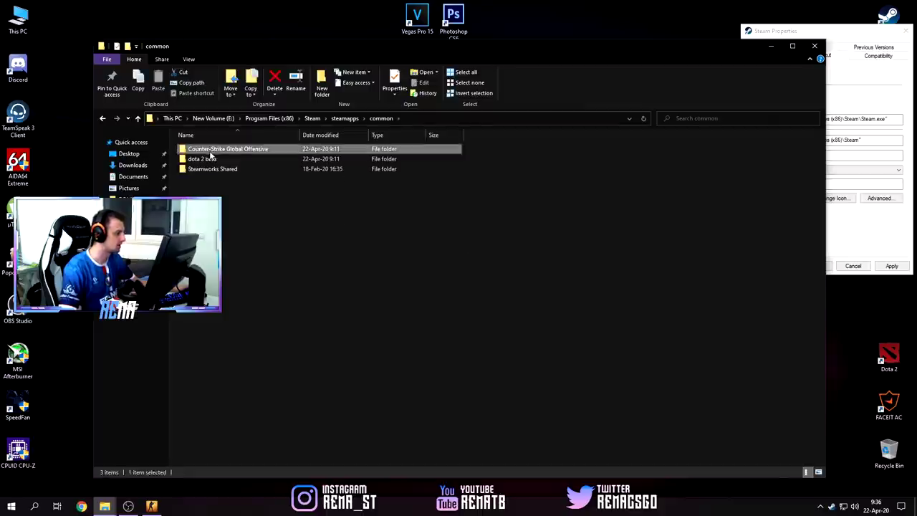
double_click(209, 150)
left_click(207, 160)
double_click(207, 160)
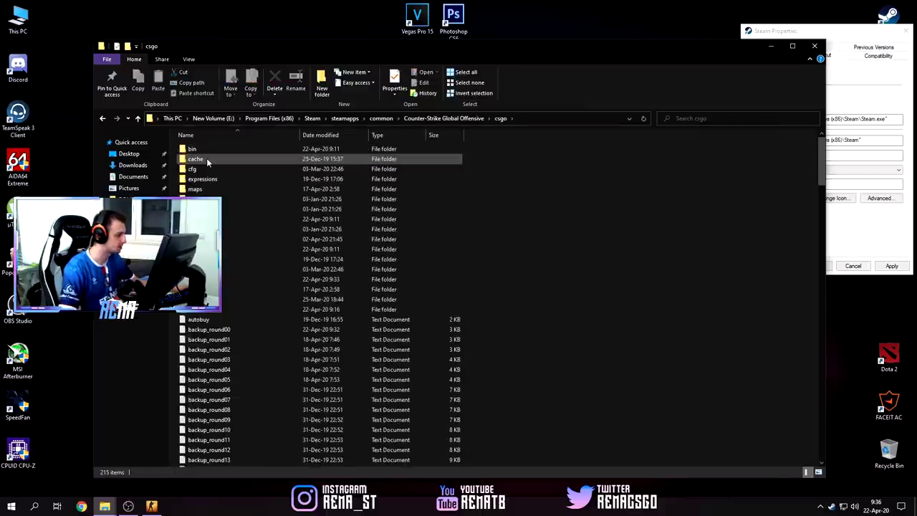
double_click(208, 218)
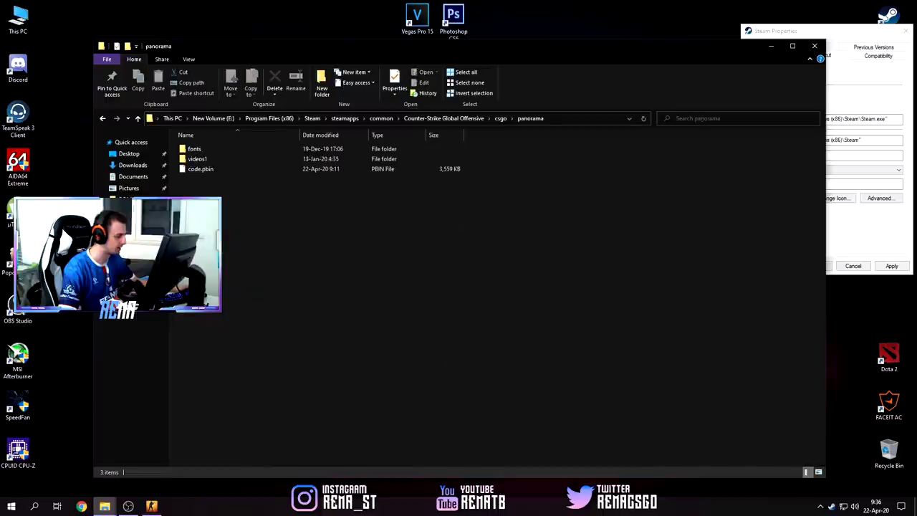
right_click(199, 159)
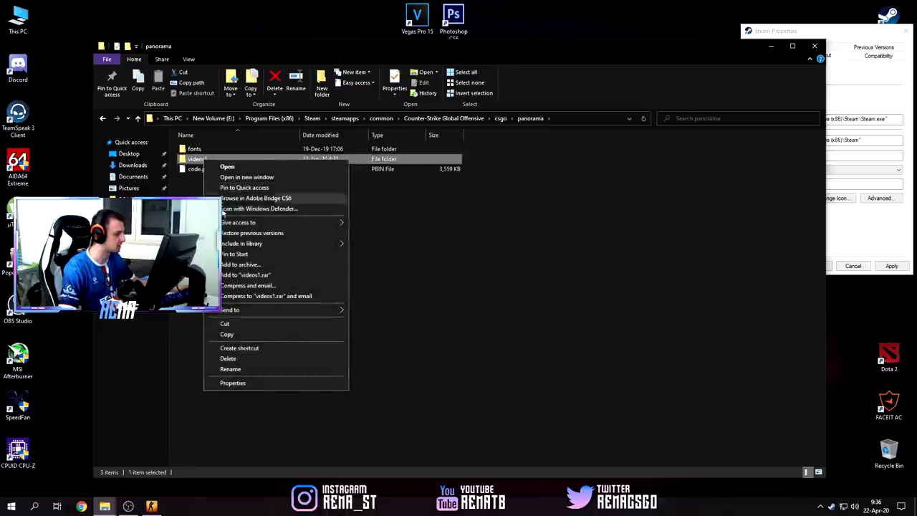
left_click(239, 366)
left_click(436, 308)
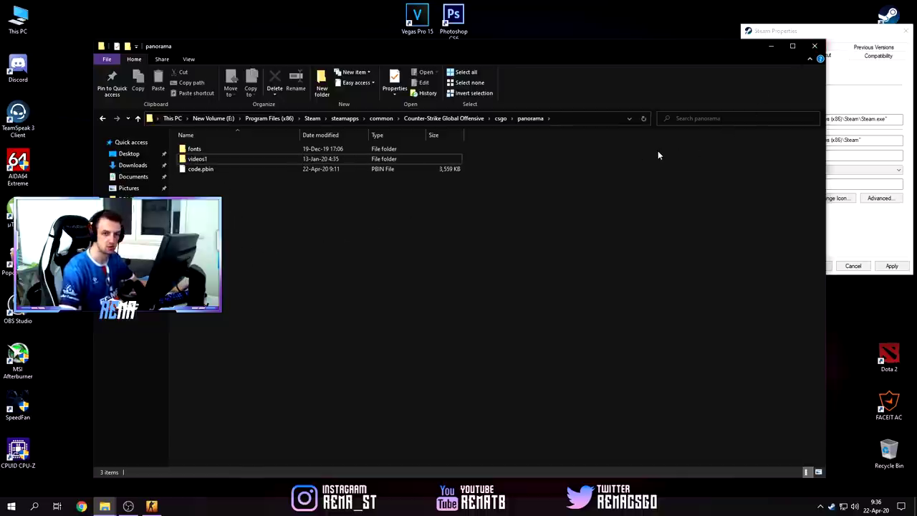
Step: Switch to the Steam library and view the local file options in the properties of Counter-Strike: Global Offensive
right_click(827, 505)
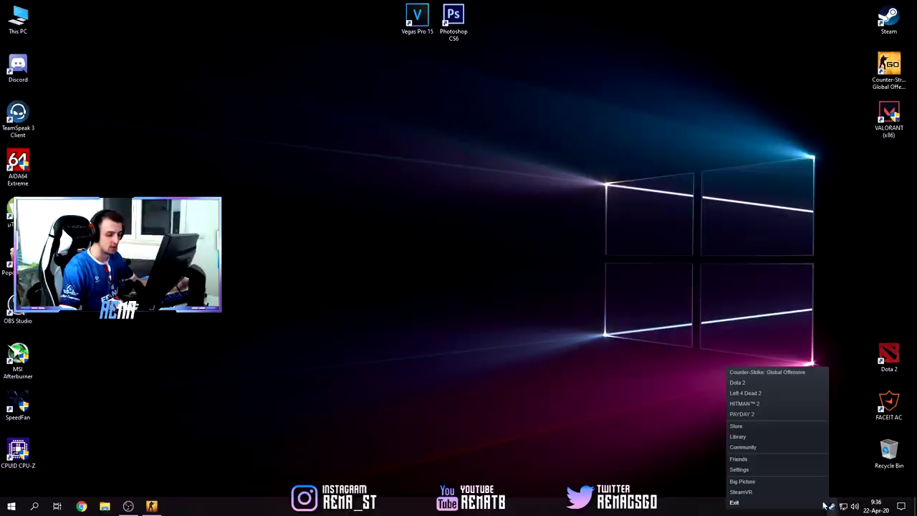
left_click(756, 438)
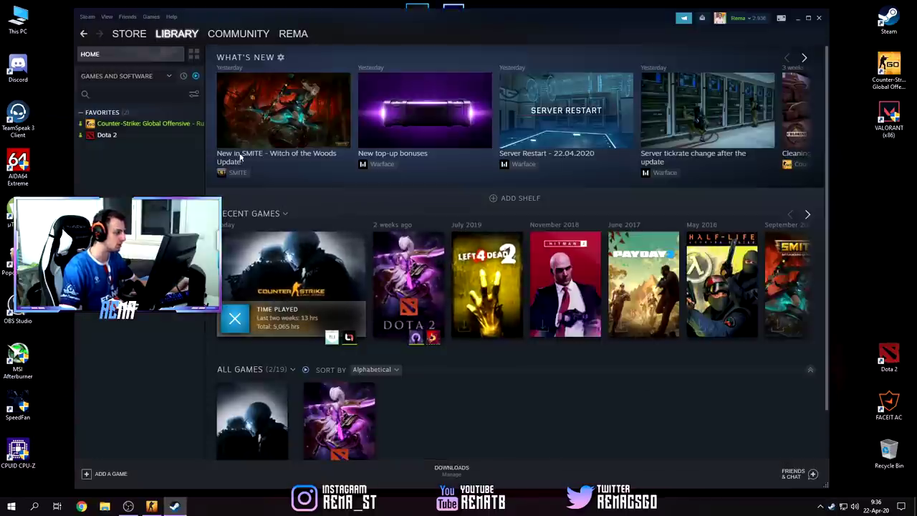
right_click(159, 125)
left_click(183, 185)
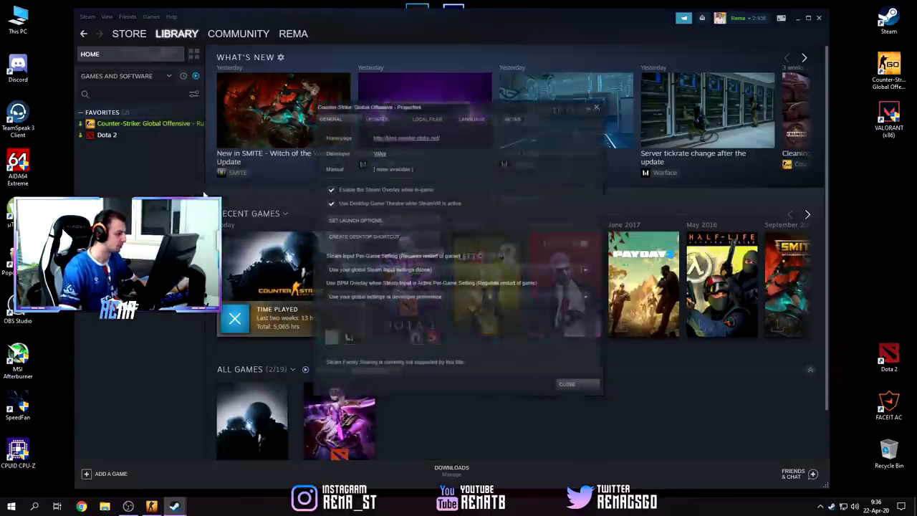
left_click(427, 119)
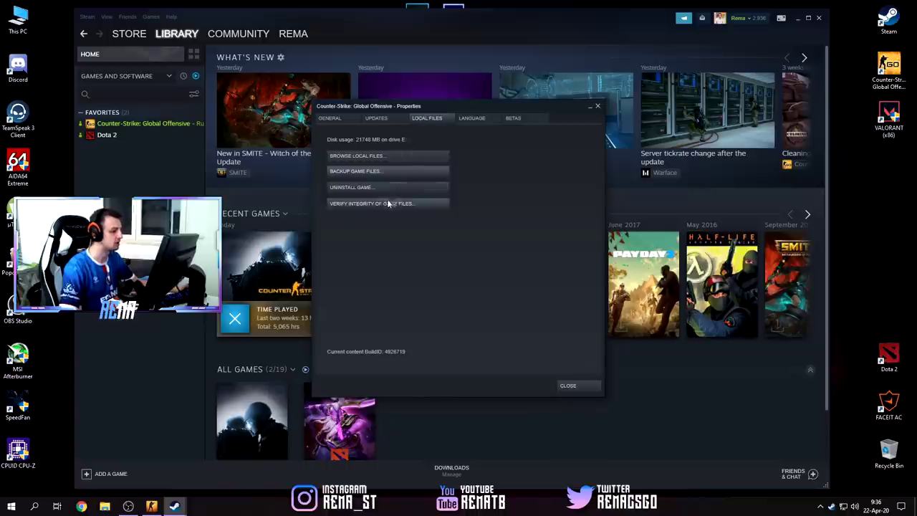
left_click(359, 206)
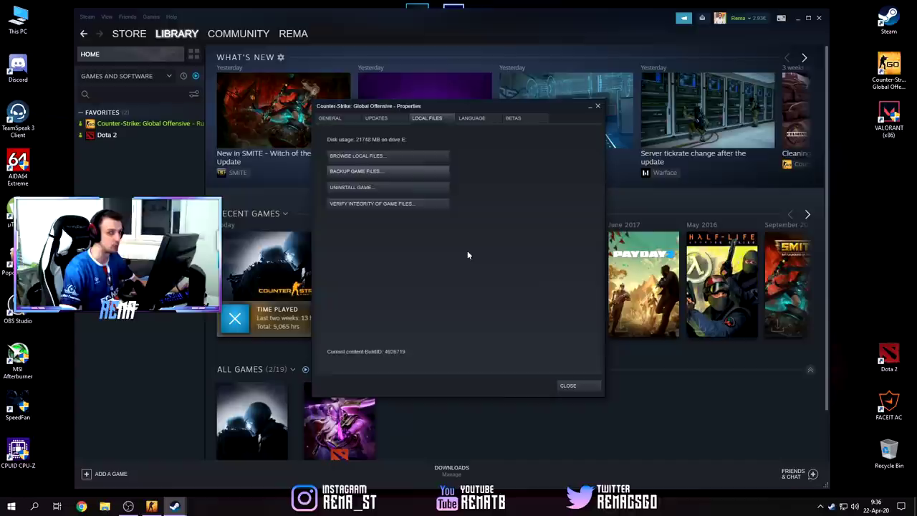
Step: Open the launch options of Counter-Strike: Global Offensive and examine the entered parameters, including the refresh rate option
key("ctrl+shift+Tab")
key("ctrl+shift+Tab")
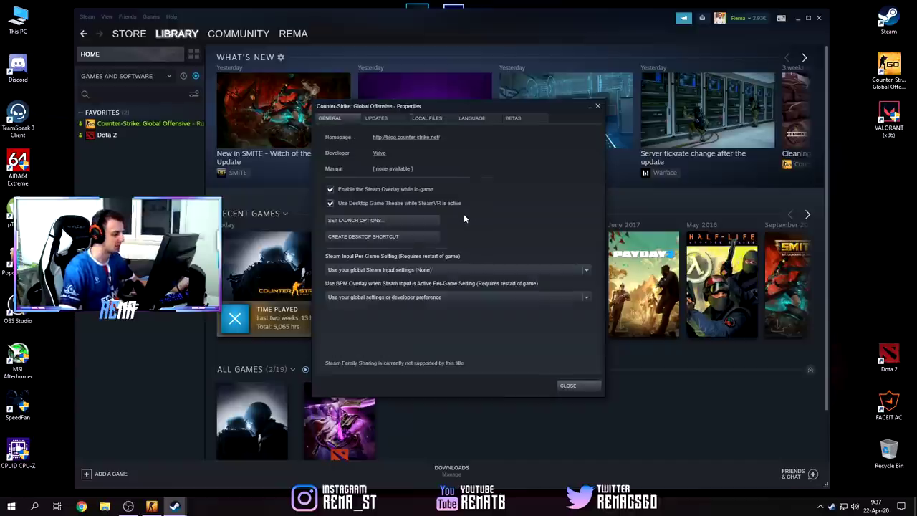
left_click(427, 224)
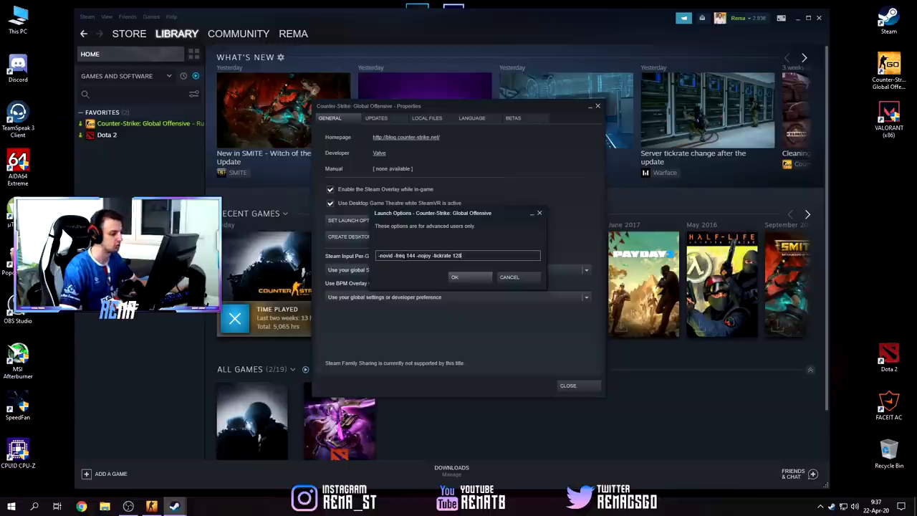
left_click_drag(415, 255, 397, 255)
left_click(430, 256)
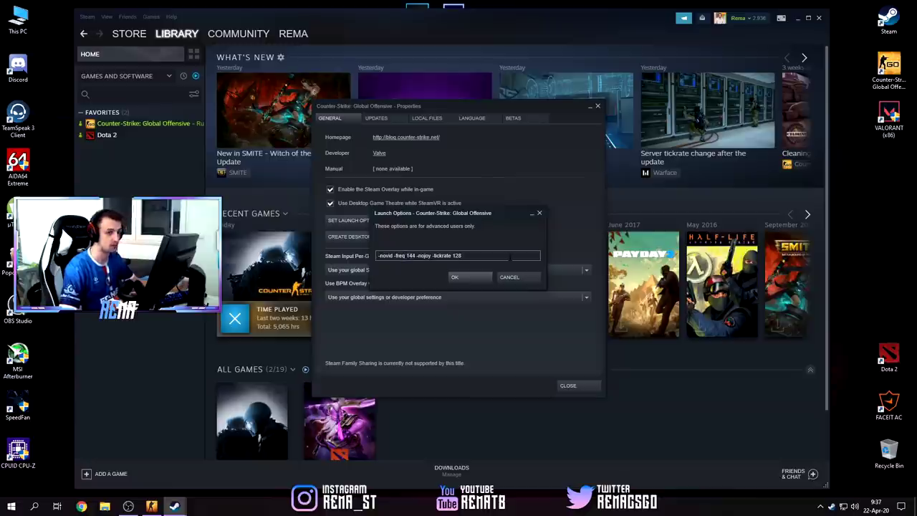
left_click(416, 256)
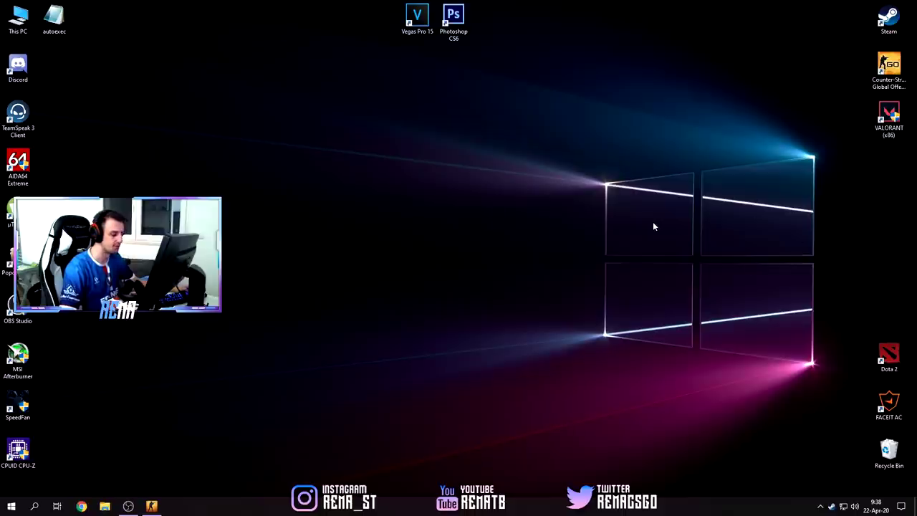
Step: Open the autoexec file from the desktop and examine its crosshair, viewmodel, network, mouse and buy bind commands through to the end
double_click(66, 29)
left_click_drag(188, 41, 273, 75)
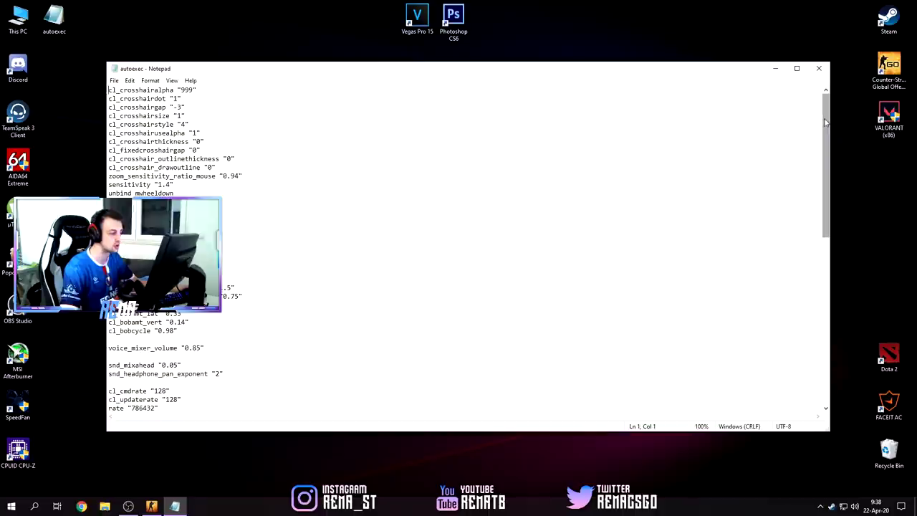
left_click_drag(825, 123, 825, 118)
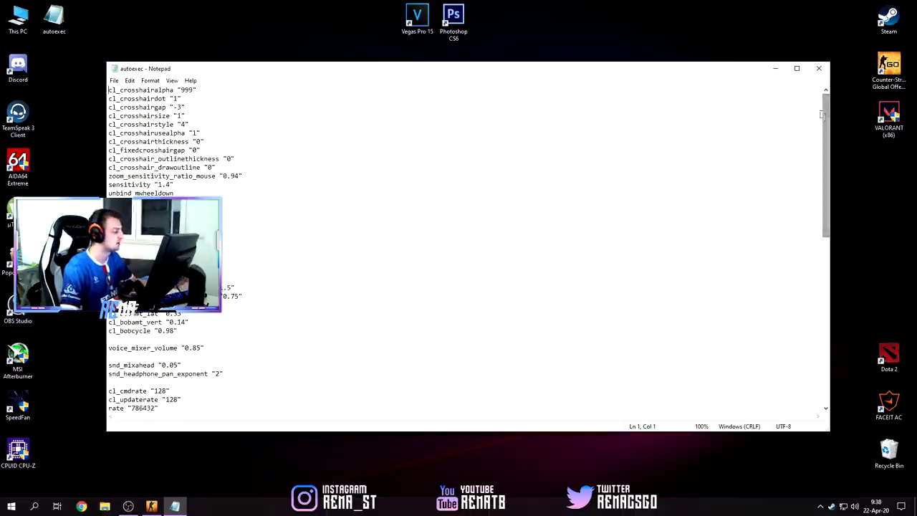
left_click_drag(824, 167, 823, 193)
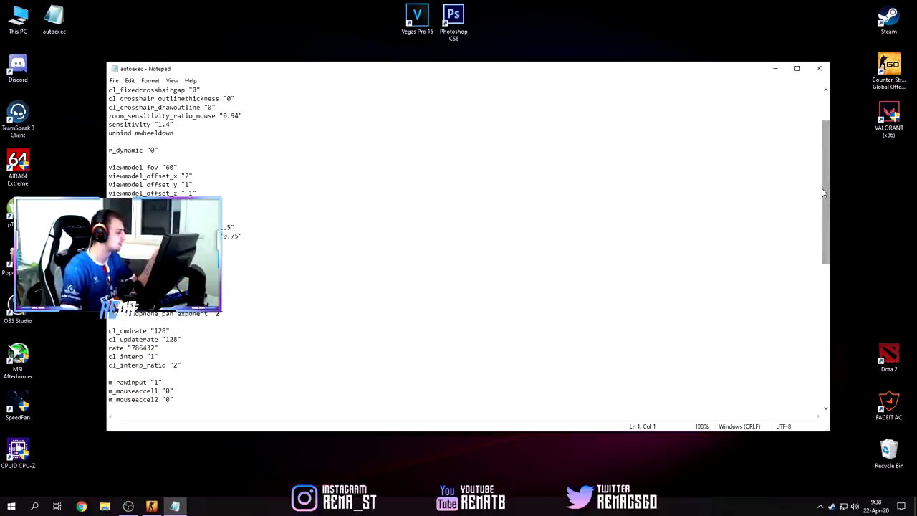
left_click_drag(824, 192, 835, 313)
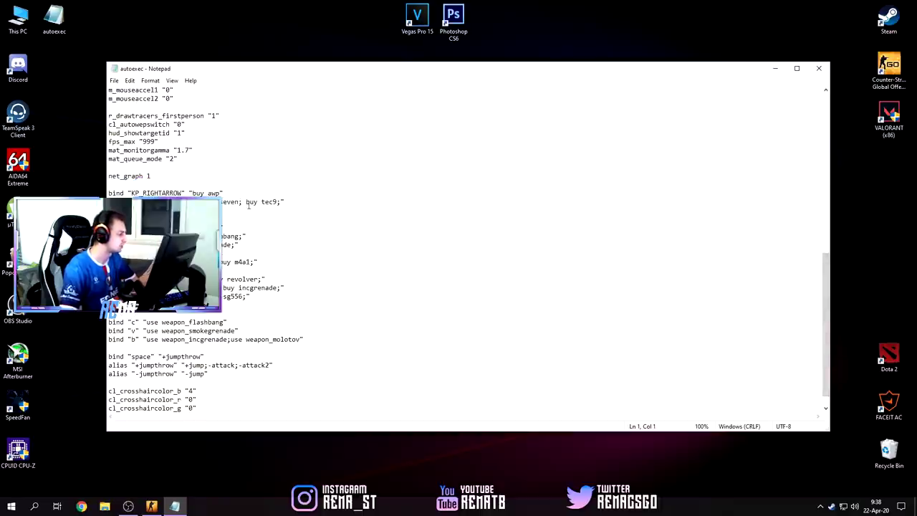
scroll(260, 349, "down", 1)
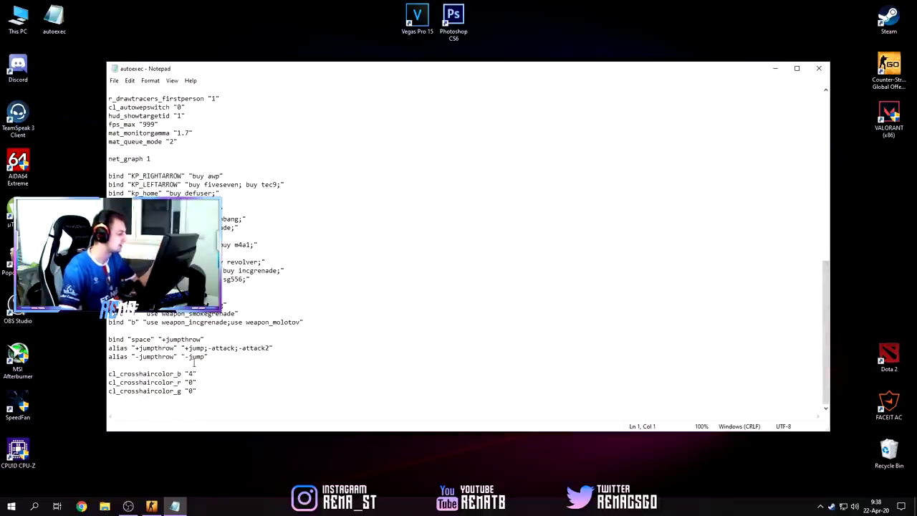
Step: Highlight the jumpthrow bind and its two alias lines in the autoexec file, clear the selection and close the file
left_click_drag(207, 356, 101, 339)
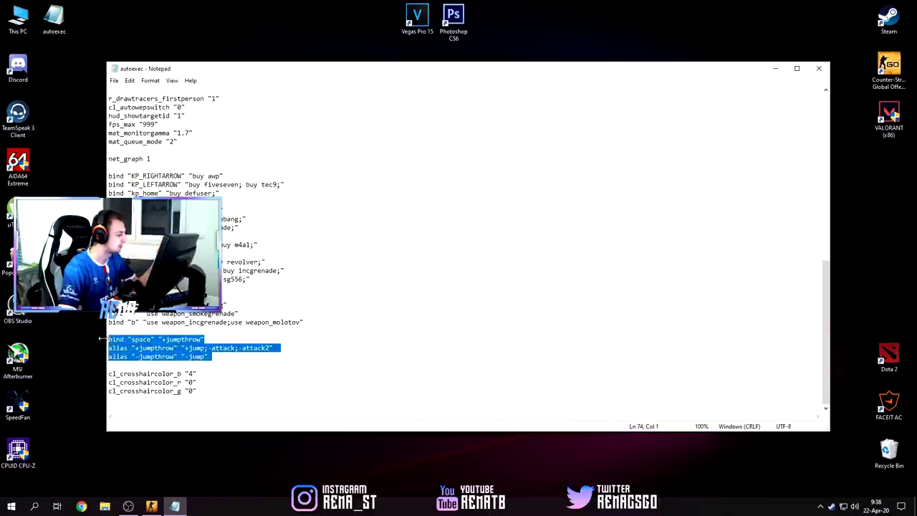
left_click(239, 356)
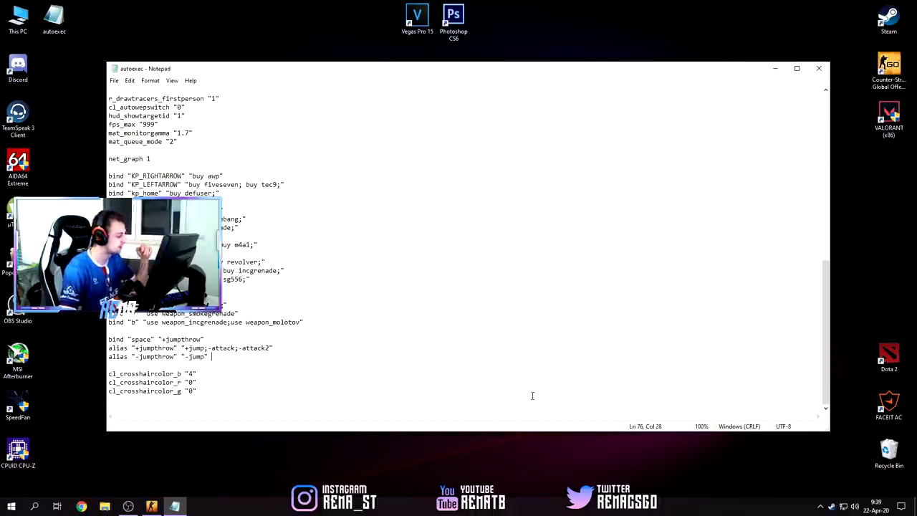
key("alt+F4")
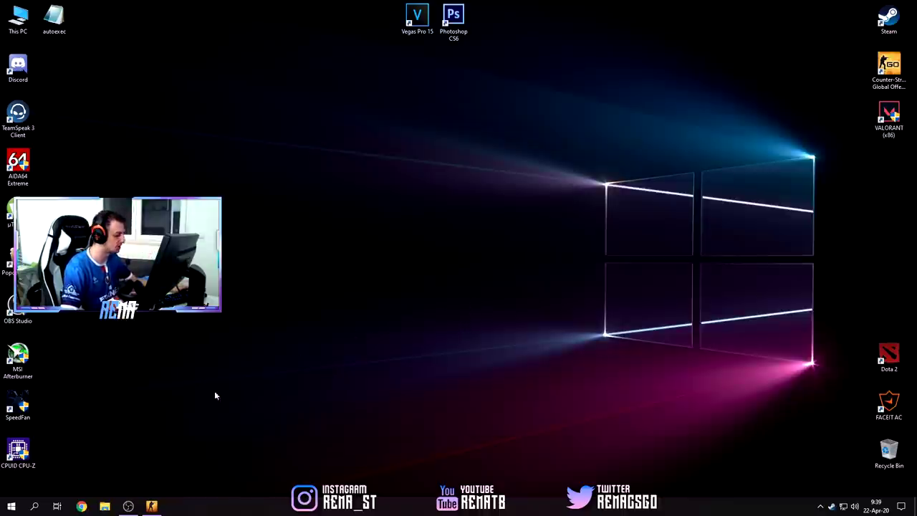
Step: Search Windows for "power op", open the power plan editor and go up to the Power Options overview of all plans
left_click(36, 506)
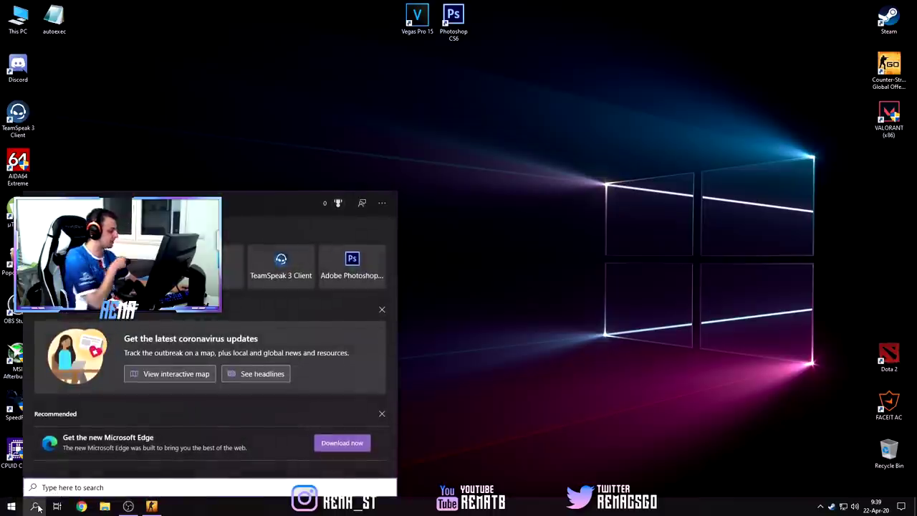
type("power op")
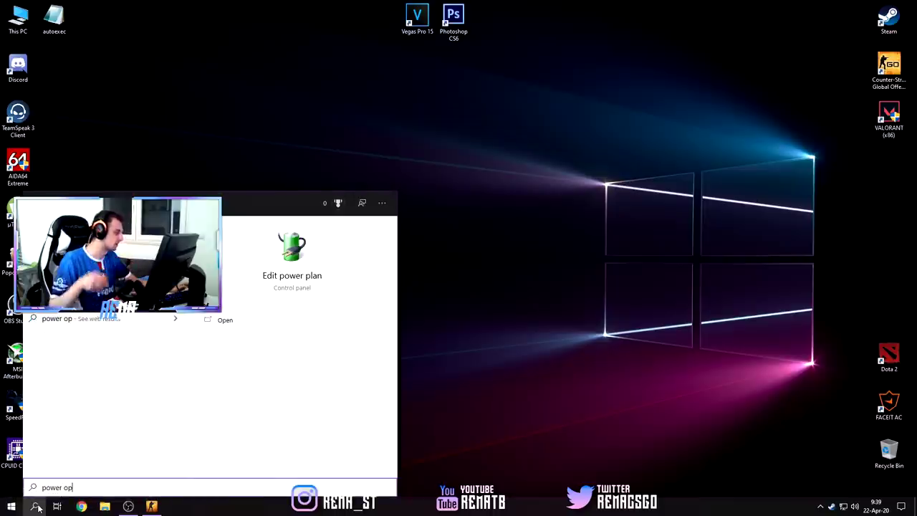
key("Return")
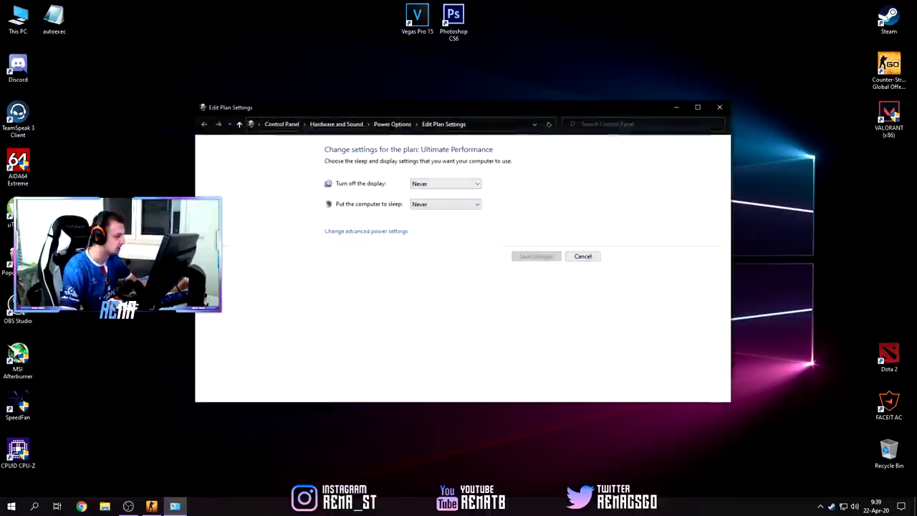
left_click(386, 125)
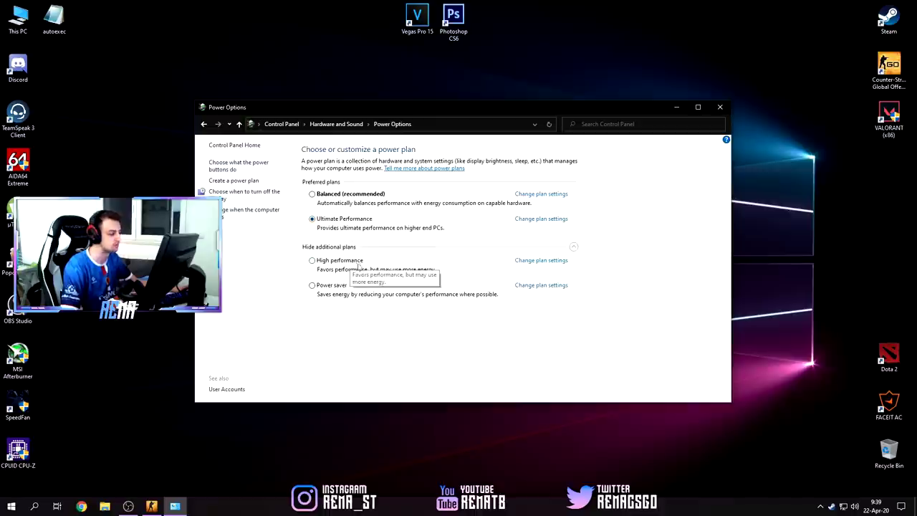
Step: View the High performance plan's settings and its advanced power settings, and close the power windows without changing anything
left_click(544, 261)
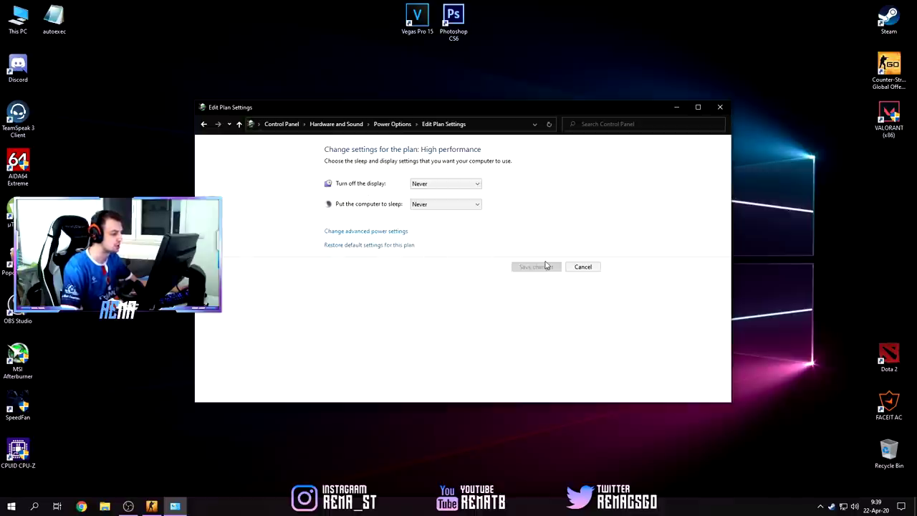
left_click(393, 234)
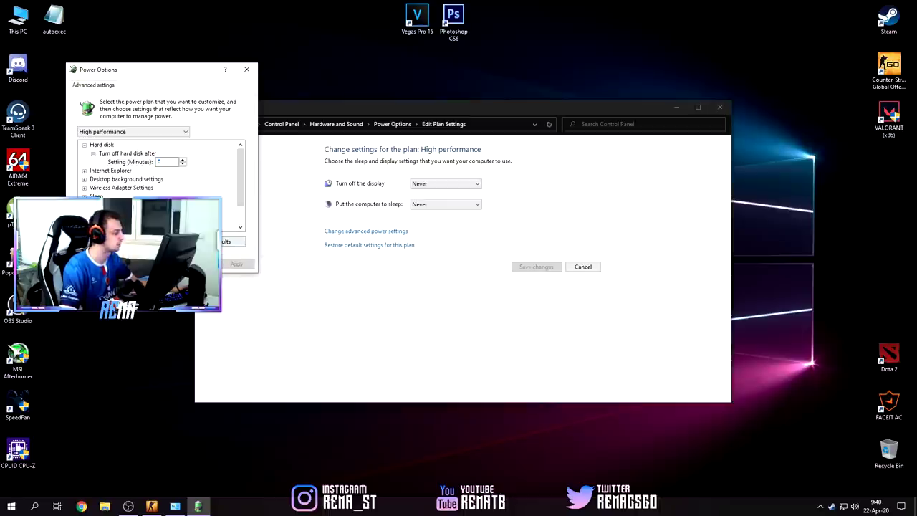
key("Return")
left_click(720, 106)
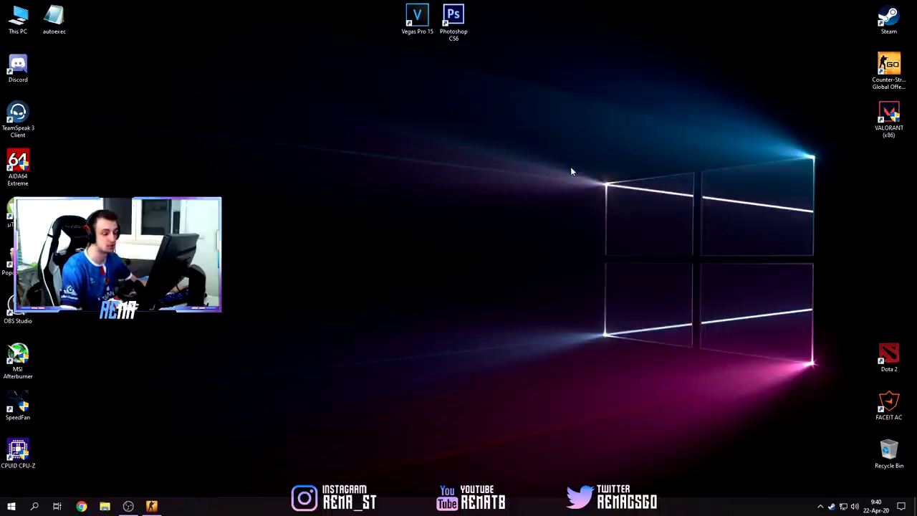